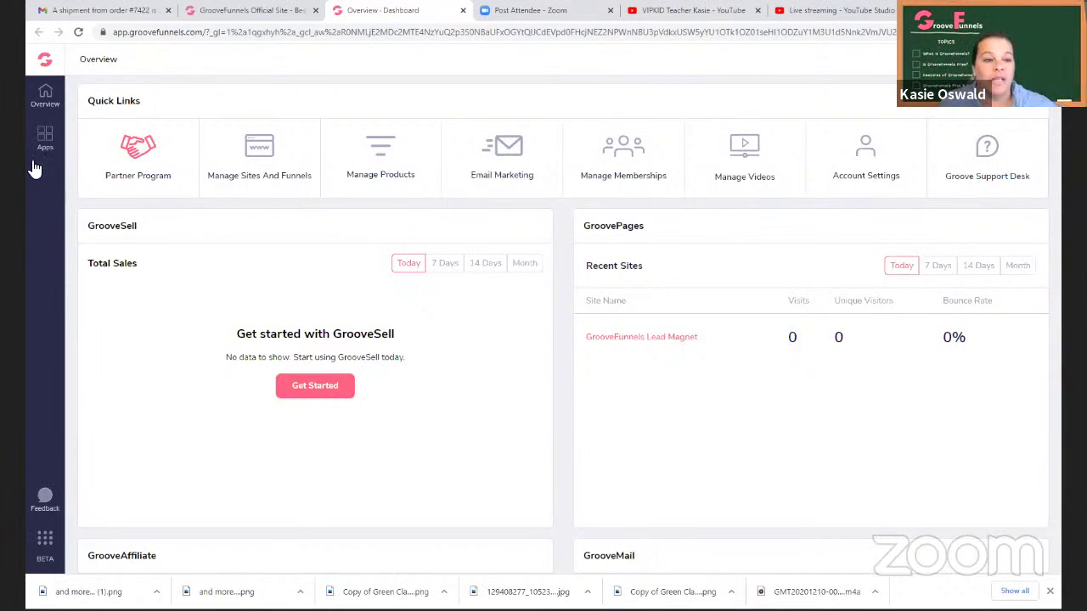
- Open the Partner Program page and go to its promotion tools section
{"action": "left_click", "coordinate": [143, 160]}
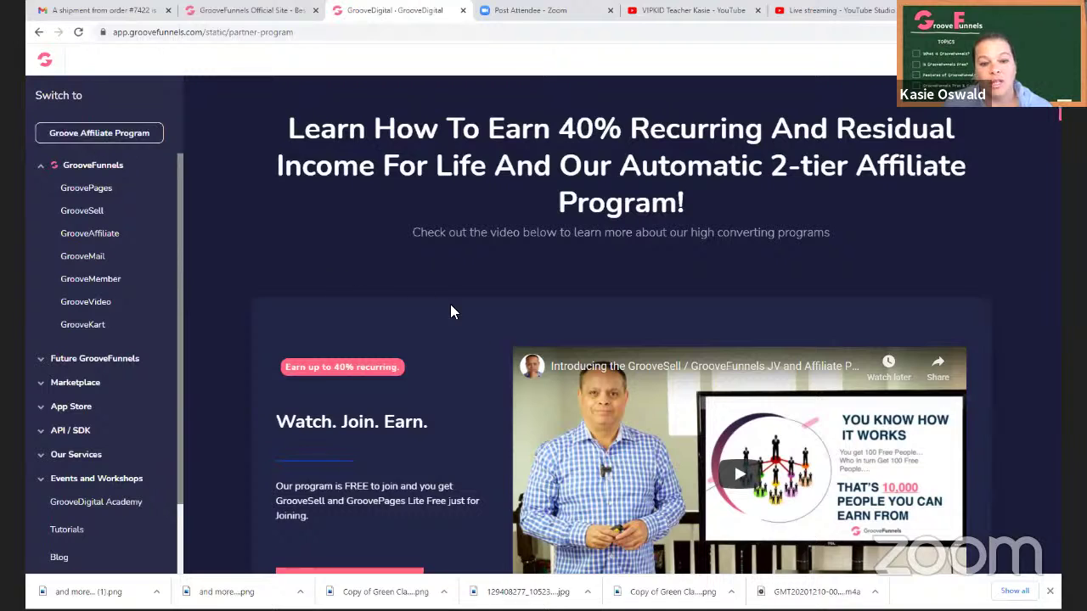
{"action": "scroll", "coordinate": [484, 345], "scroll_direction": "down", "scroll_amount": 5}
{"action": "scroll", "coordinate": [476, 342], "scroll_direction": "down", "scroll_amount": 3}
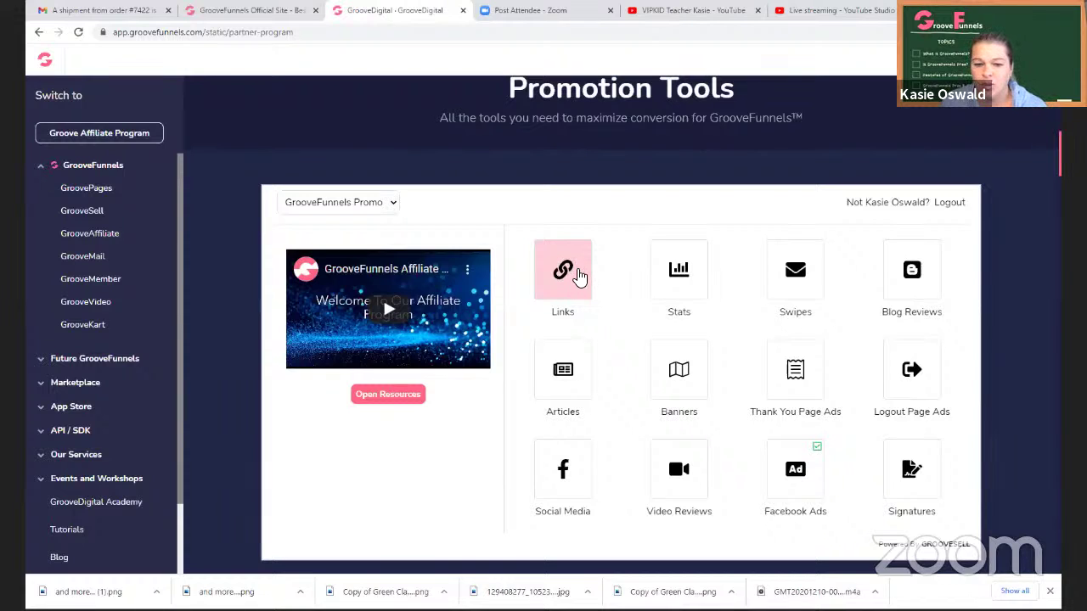
- View the affiliate stats for the GrooveFunnels promo with the date range set to All Time
{"action": "left_click", "coordinate": [690, 295]}
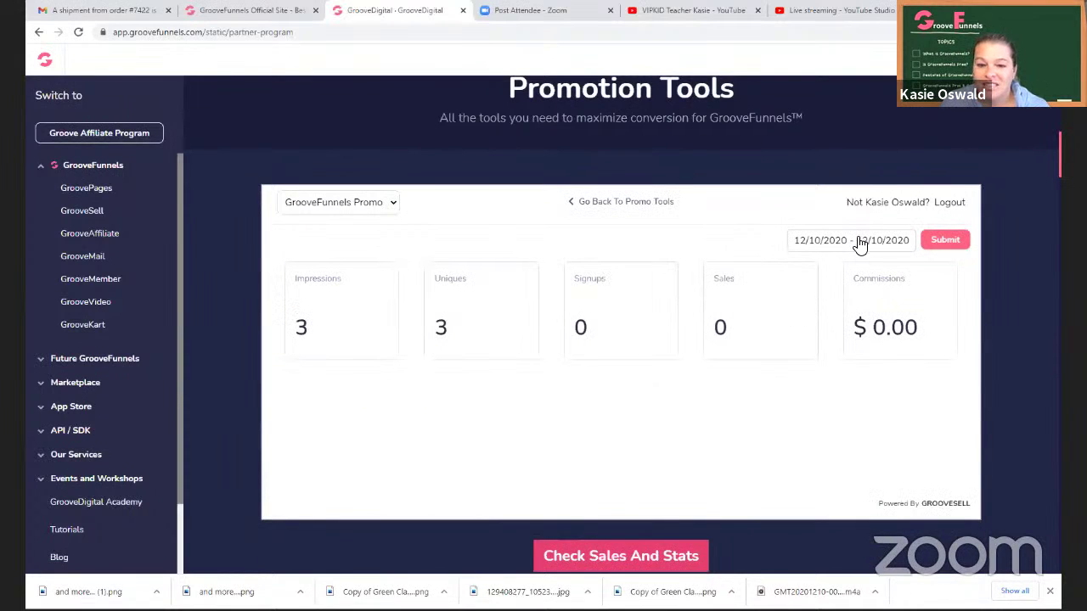
{"action": "left_click", "coordinate": [860, 244]}
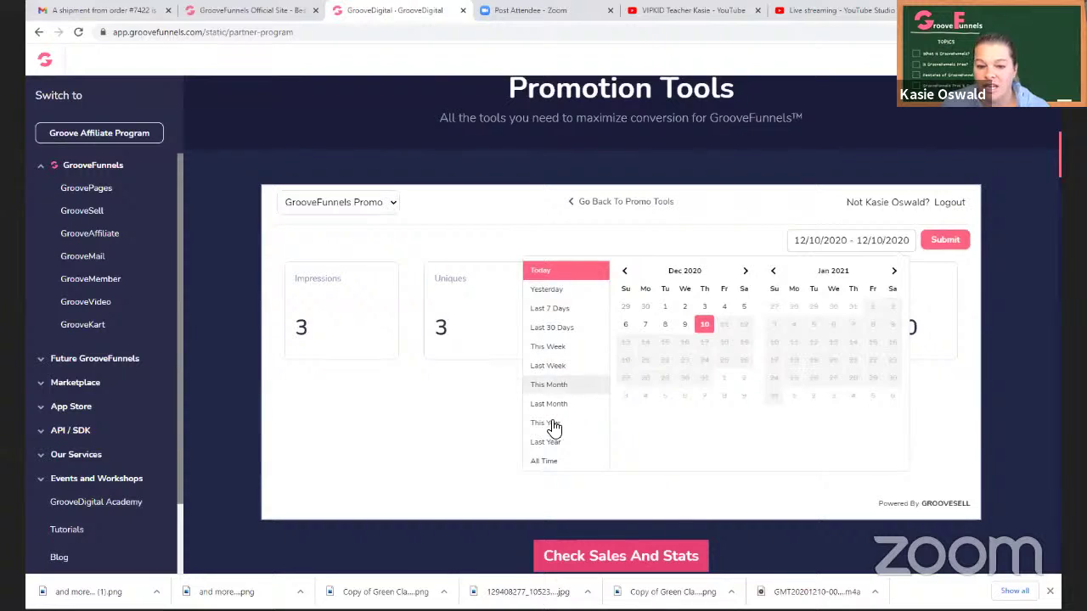
{"action": "left_click", "coordinate": [546, 464]}
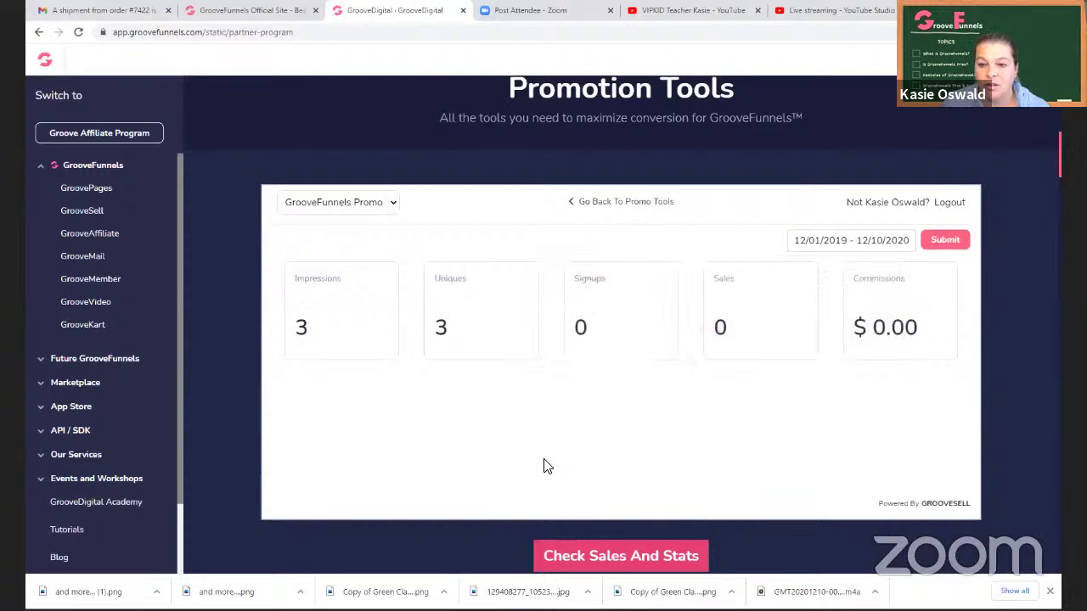
{"action": "left_click", "coordinate": [945, 241]}
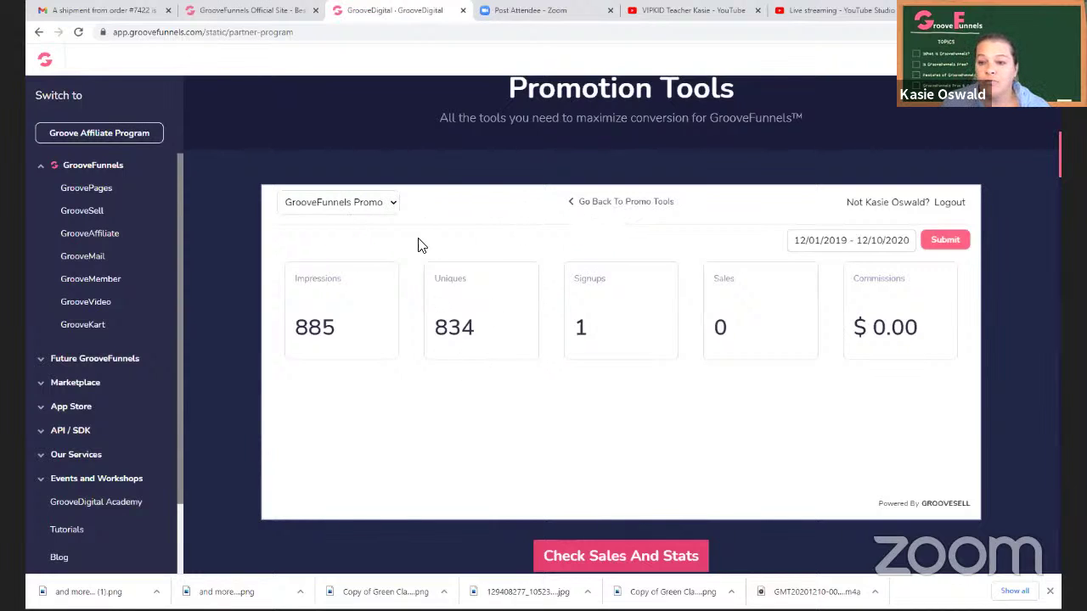
- Reload the Groove Affiliate Program page and view the Facebook Ads material in its promotion tools
{"action": "scroll", "coordinate": [494, 293], "scroll_direction": "down", "scroll_amount": 4}
{"action": "scroll", "coordinate": [496, 292], "scroll_direction": "down", "scroll_amount": 4}
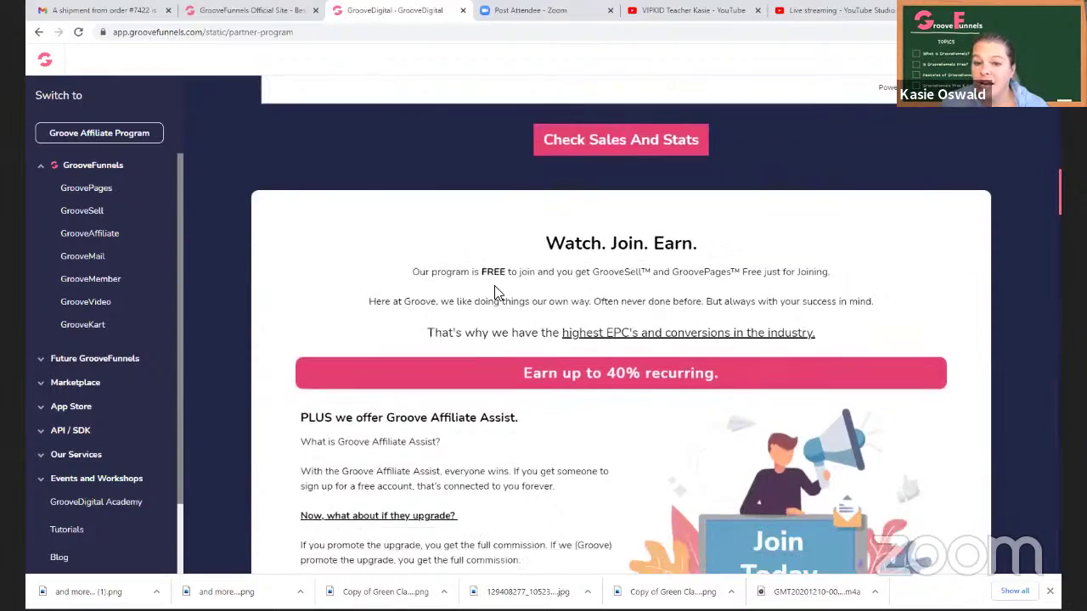
{"action": "scroll", "coordinate": [451, 271], "scroll_direction": "up", "scroll_amount": 10}
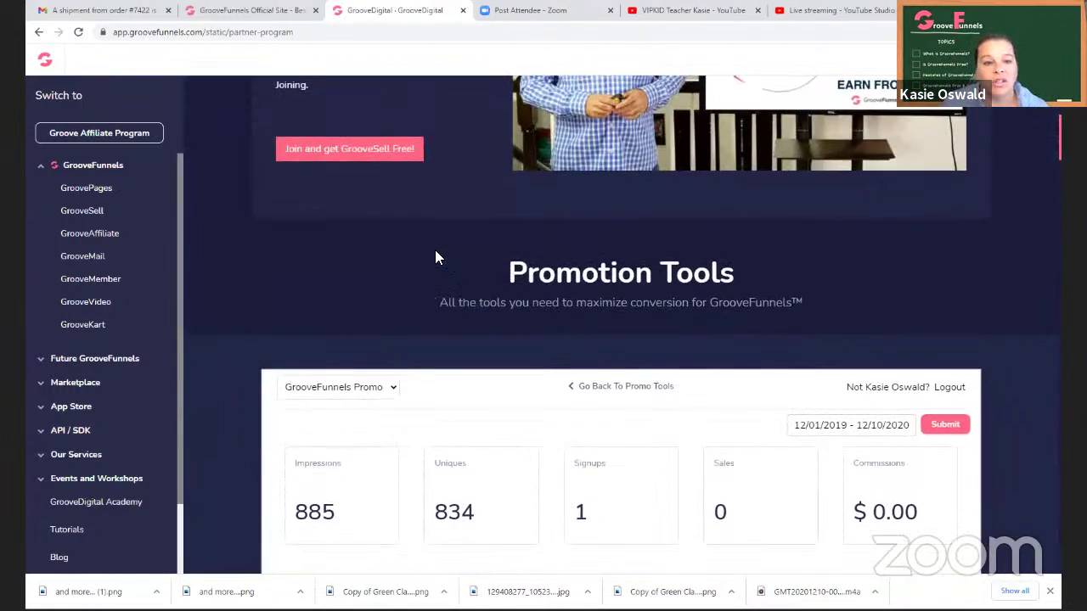
{"action": "left_click", "coordinate": [99, 133]}
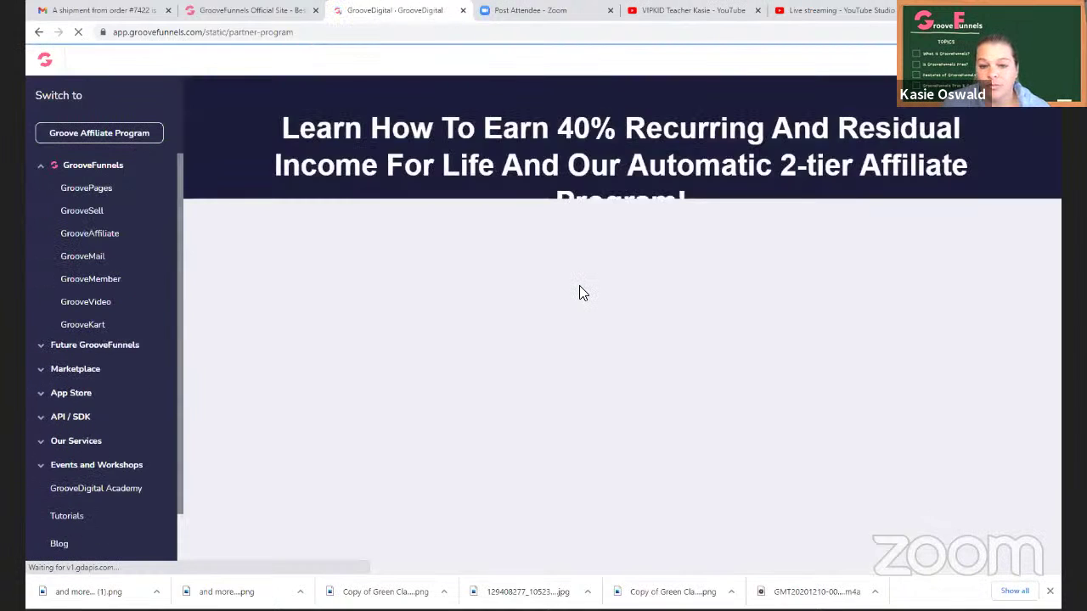
{"action": "scroll", "coordinate": [585, 314], "scroll_direction": "down", "scroll_amount": 2}
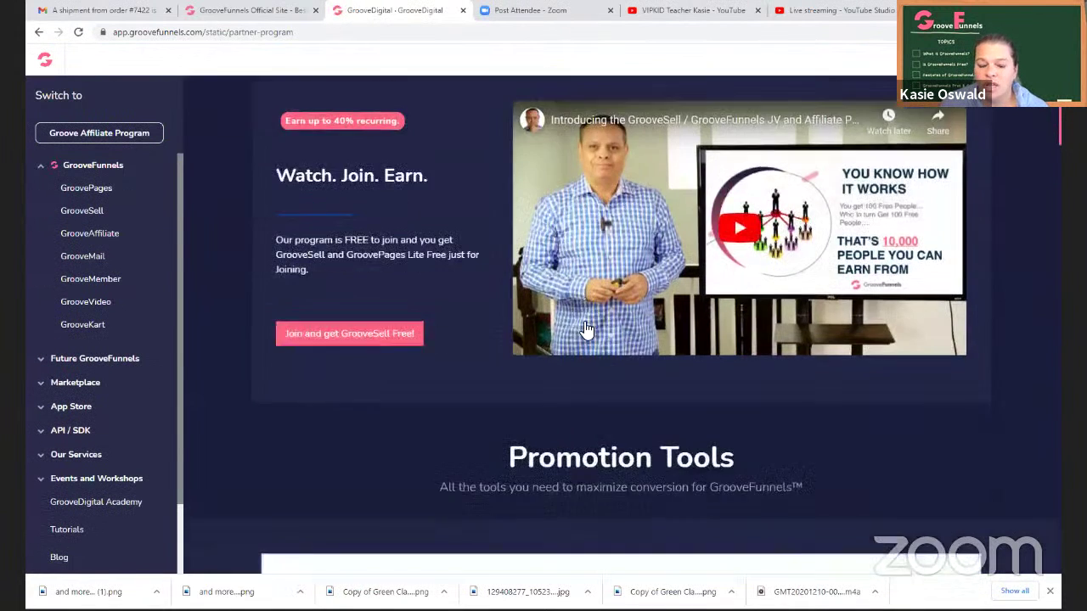
{"action": "scroll", "coordinate": [584, 330], "scroll_direction": "down", "scroll_amount": 5}
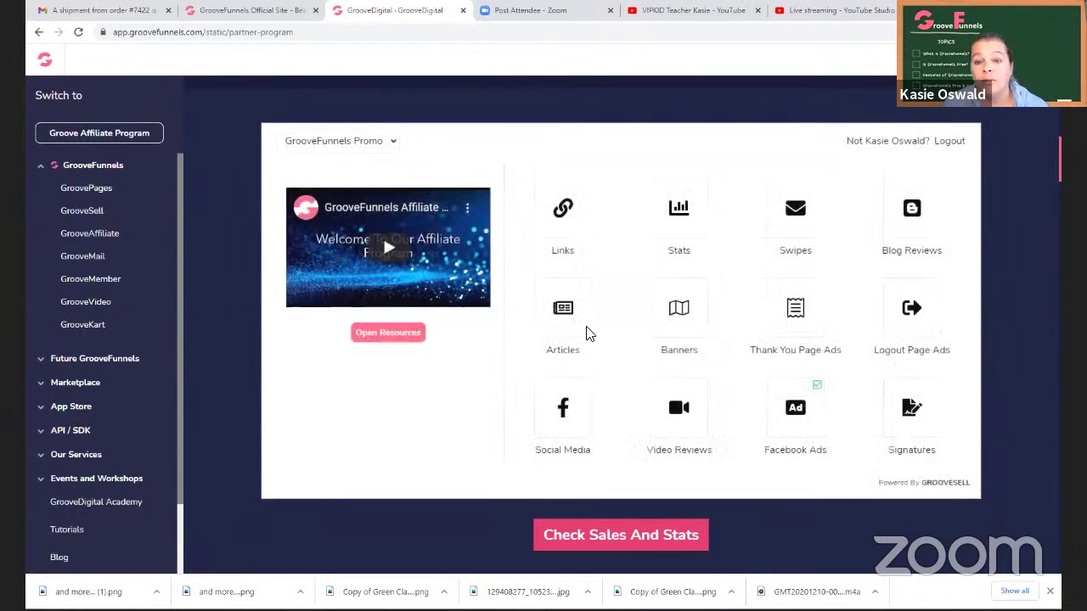
{"action": "left_click", "coordinate": [795, 414]}
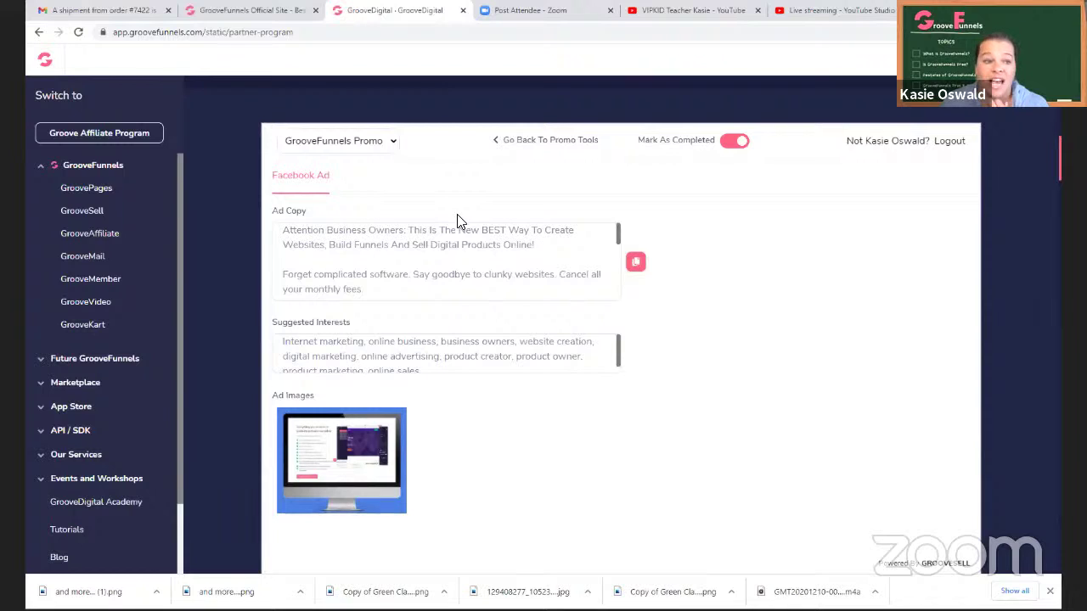
- Go to GroovePages and open the GrooveFunnels Lead Magnet site in the editor
{"action": "left_click", "coordinate": [76, 193]}
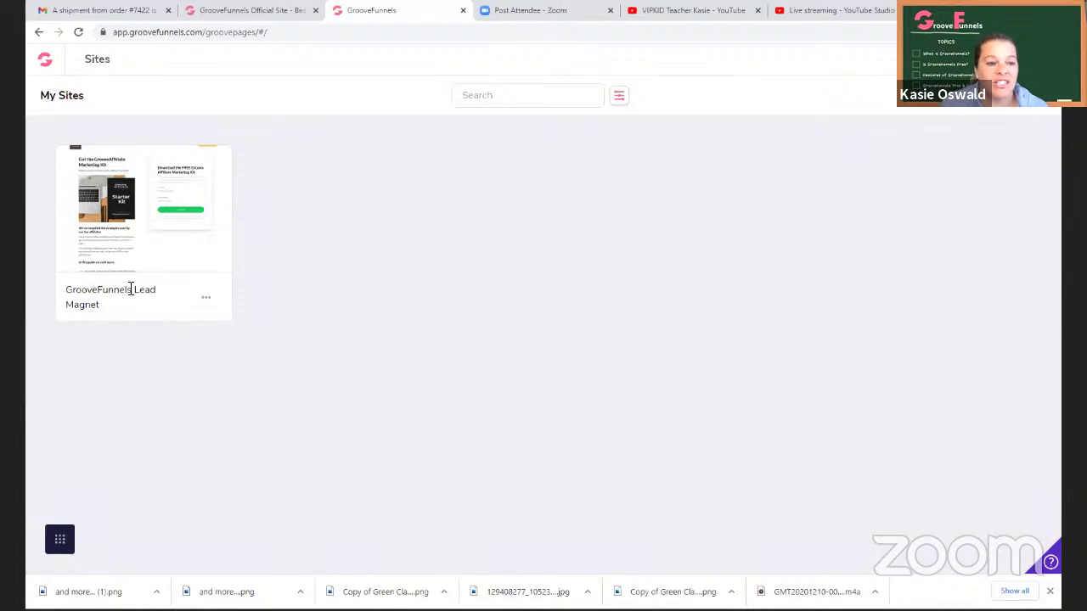
{"action": "mouse_move", "coordinate": [110, 206]}
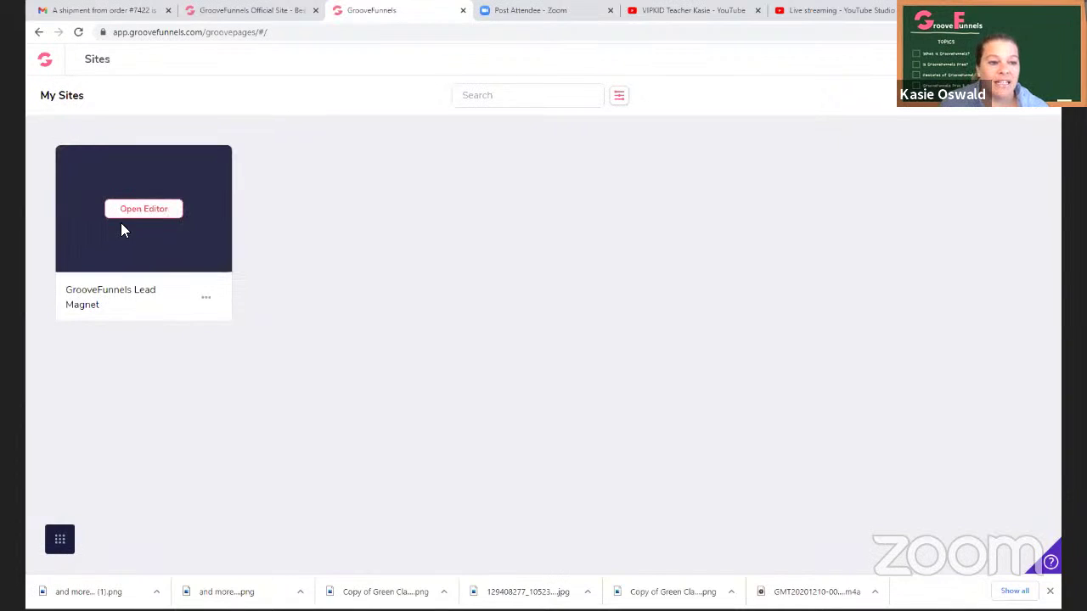
{"action": "left_click", "coordinate": [127, 213]}
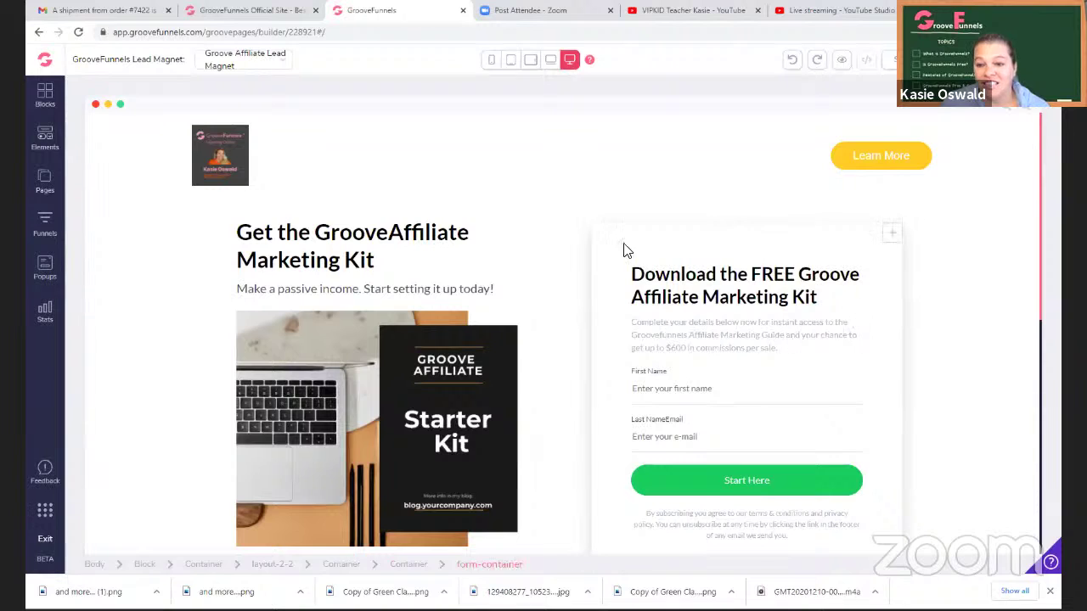
- Select the header logo image and review the landing page's sign-up form, text and checklist
{"action": "left_click", "coordinate": [218, 163]}
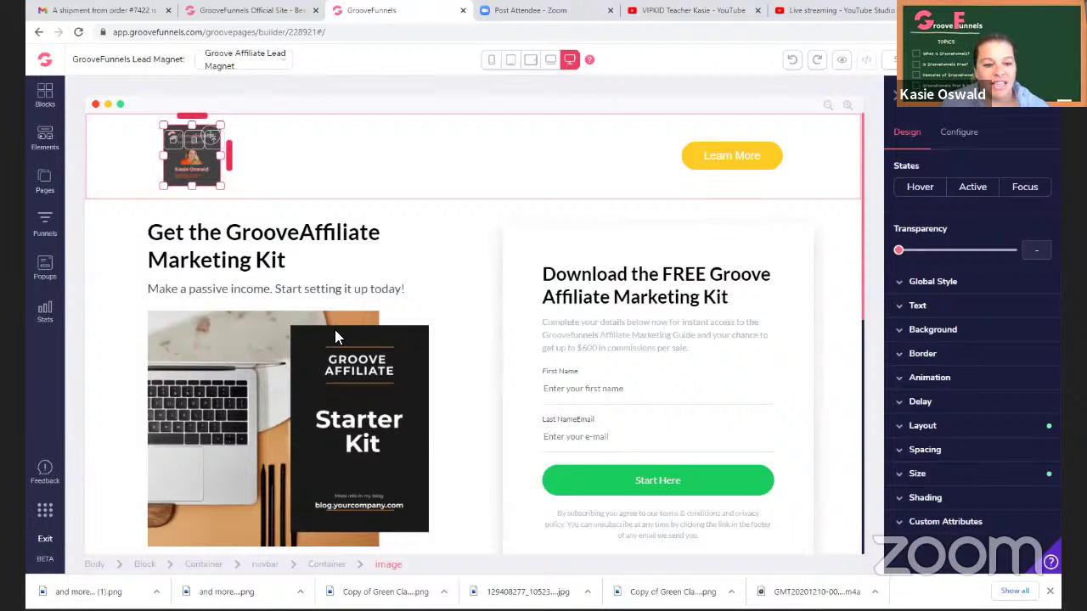
{"action": "scroll", "coordinate": [551, 331], "scroll_direction": "down", "scroll_amount": 1}
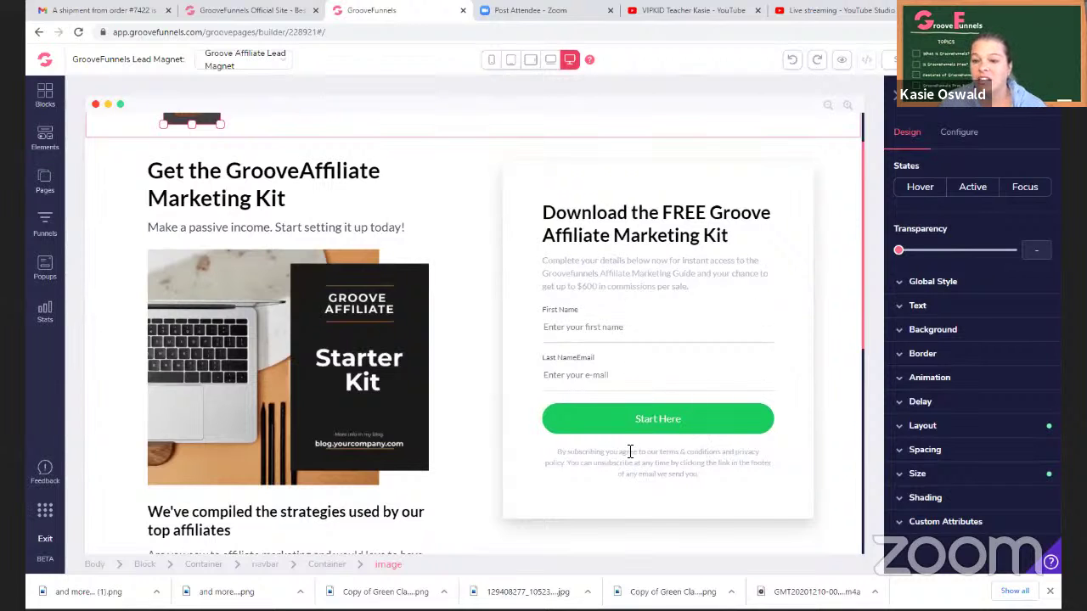
{"action": "scroll", "coordinate": [629, 438], "scroll_direction": "down", "scroll_amount": 3}
{"action": "scroll", "coordinate": [629, 435], "scroll_direction": "down", "scroll_amount": 4}
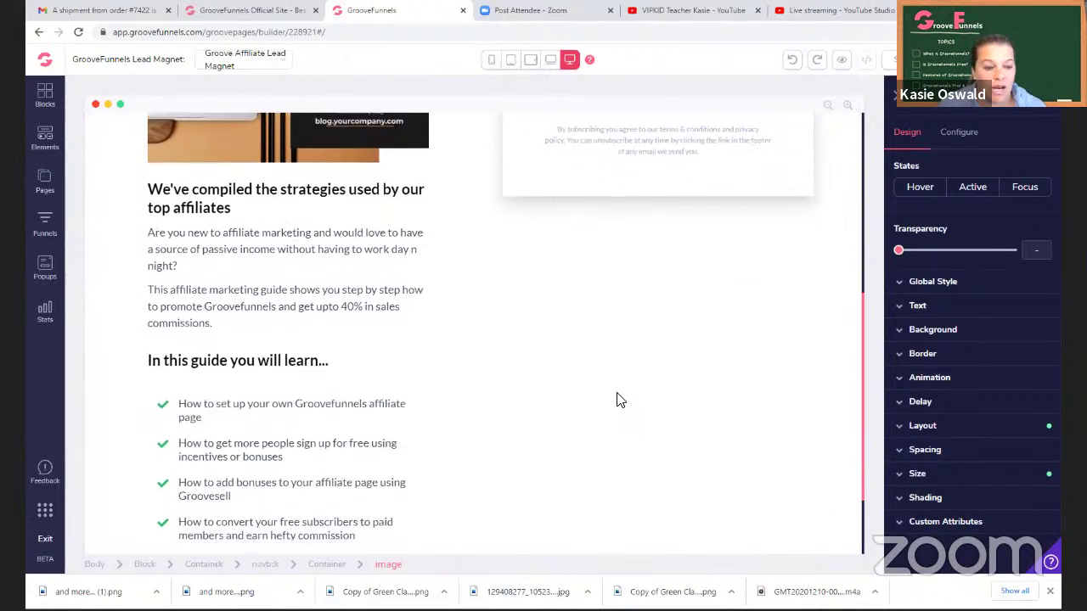
{"action": "scroll", "coordinate": [662, 257], "scroll_direction": "up", "scroll_amount": 7}
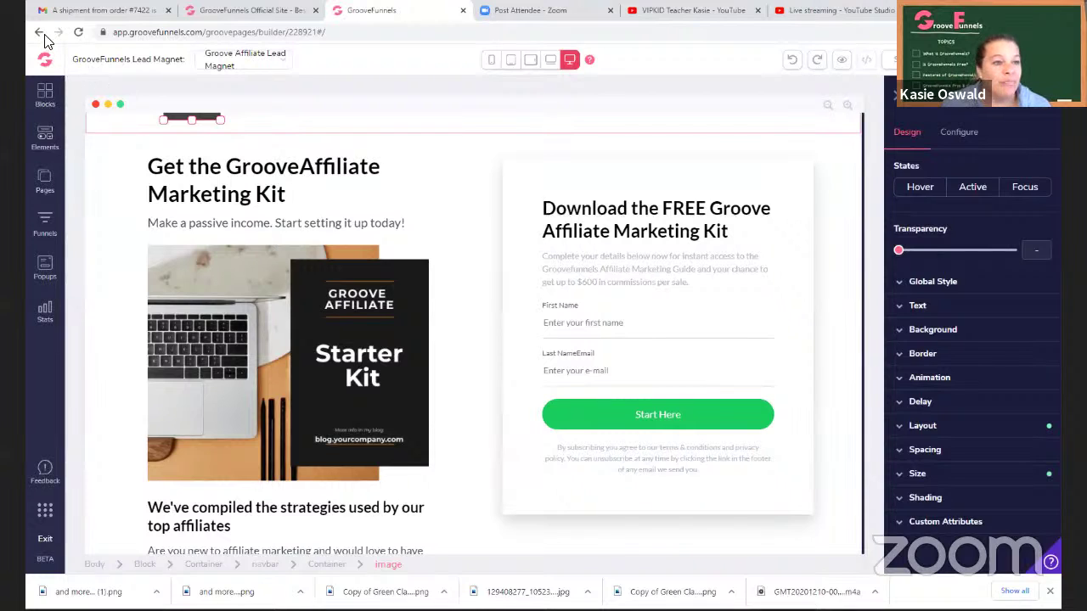
- Start a new site from the site list and browse the single-page, complete-site, funnel and personal templates
{"action": "left_click", "coordinate": [47, 59]}
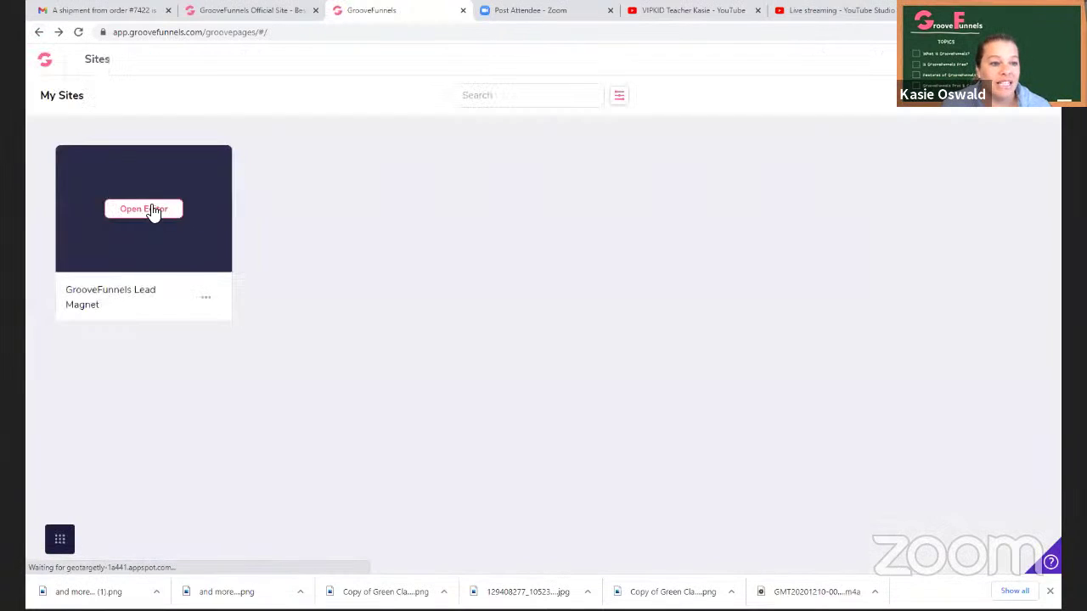
{"action": "left_click", "coordinate": [838, 111]}
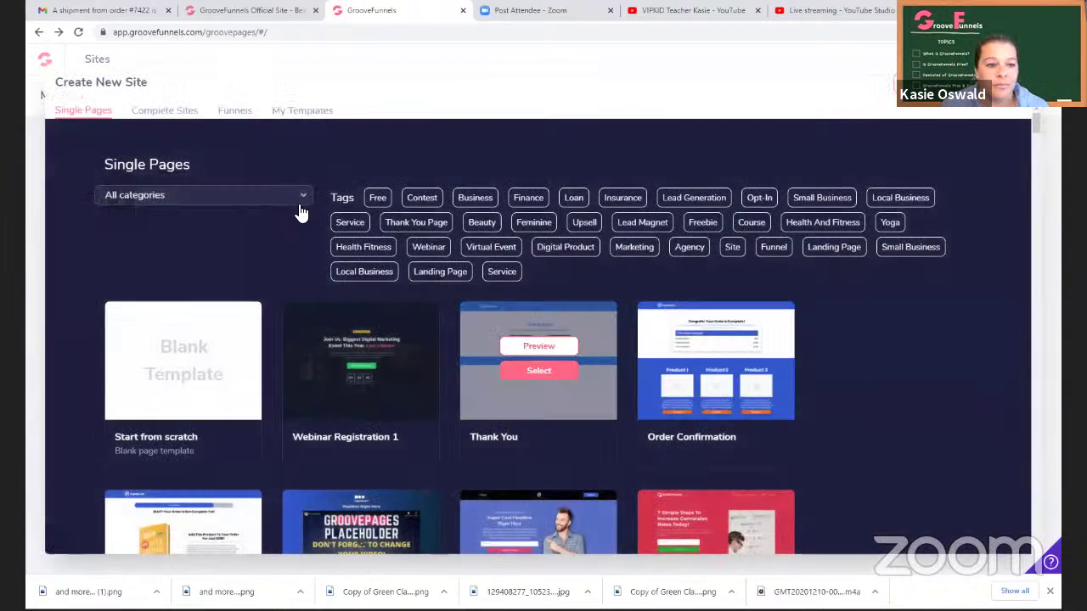
{"action": "left_click", "coordinate": [189, 112]}
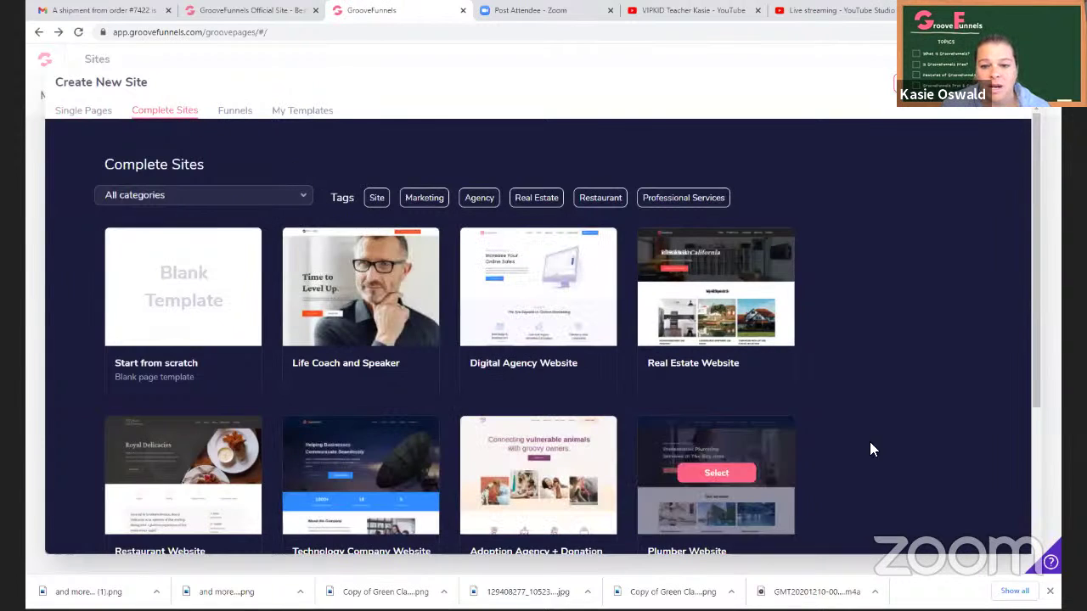
{"action": "left_click", "coordinate": [237, 113]}
{"action": "left_click", "coordinate": [287, 112]}
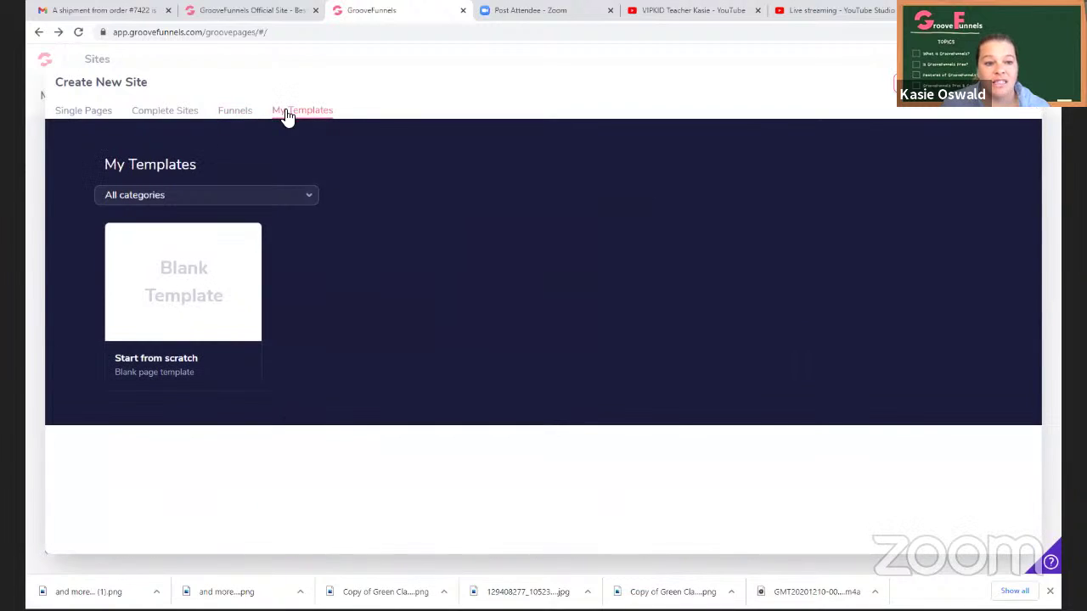
{"action": "left_click", "coordinate": [242, 113]}
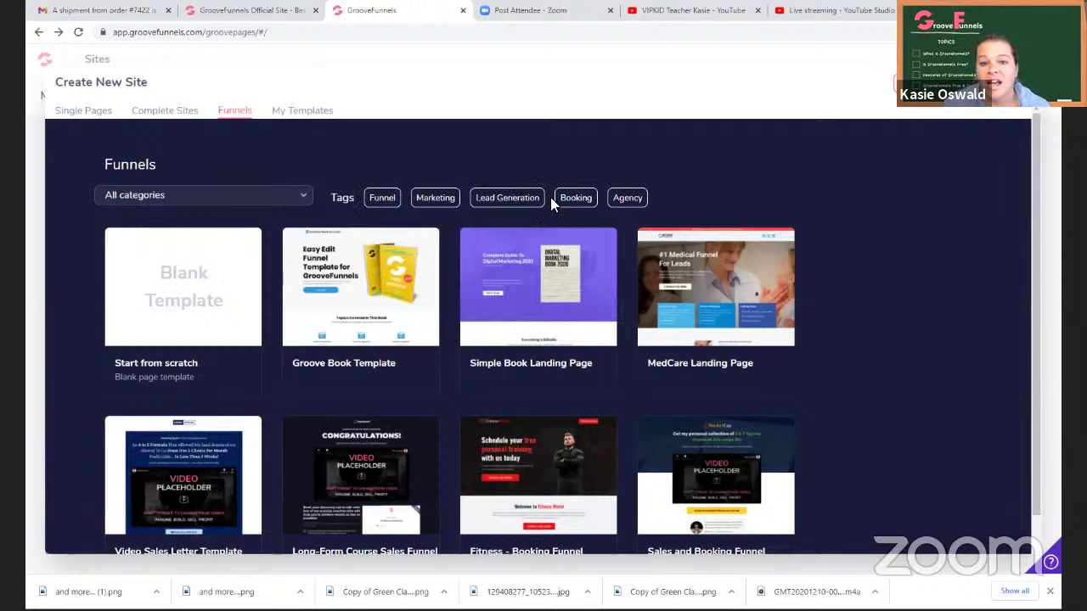
- Create a new site named Test from the Adoption Agency + Donation template among the complete sites
{"action": "left_click", "coordinate": [168, 111]}
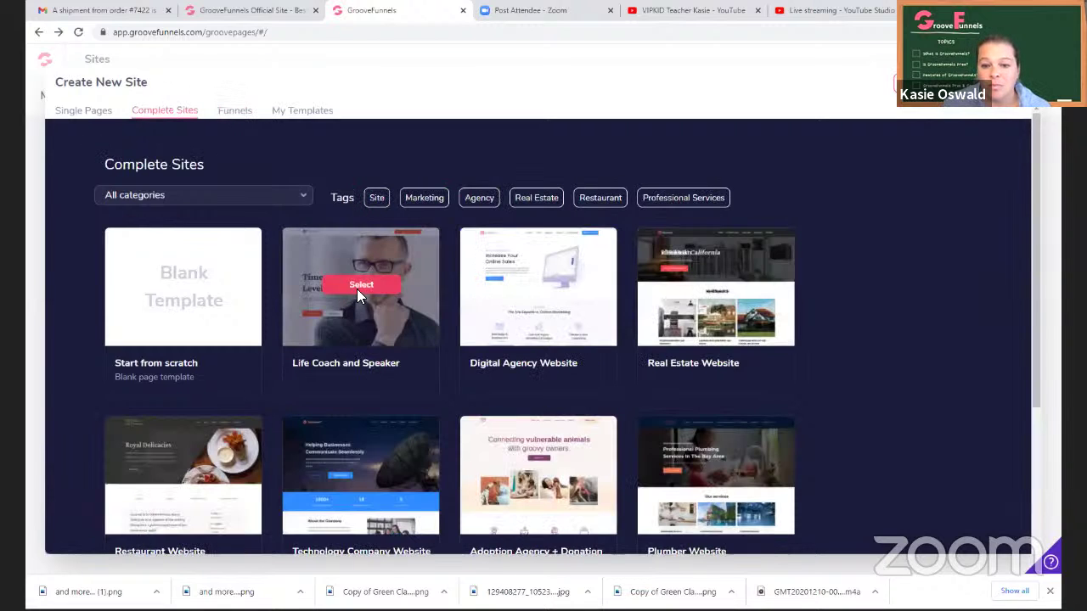
{"action": "scroll", "coordinate": [359, 281], "scroll_direction": "down", "scroll_amount": 2}
{"action": "scroll", "coordinate": [367, 283], "scroll_direction": "down", "scroll_amount": 2}
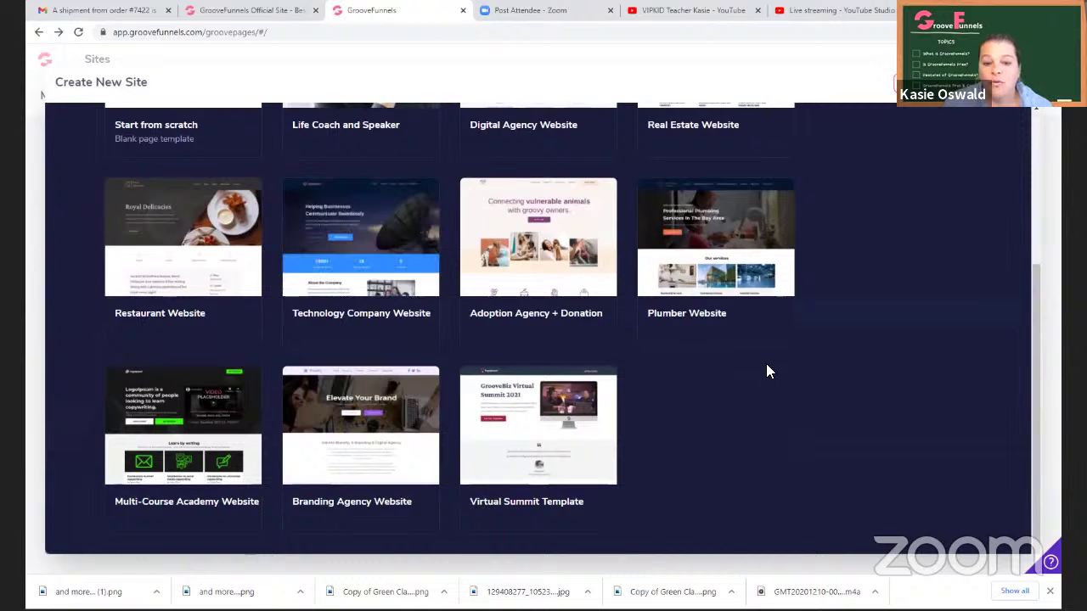
{"action": "scroll", "coordinate": [728, 378], "scroll_direction": "up", "scroll_amount": 2}
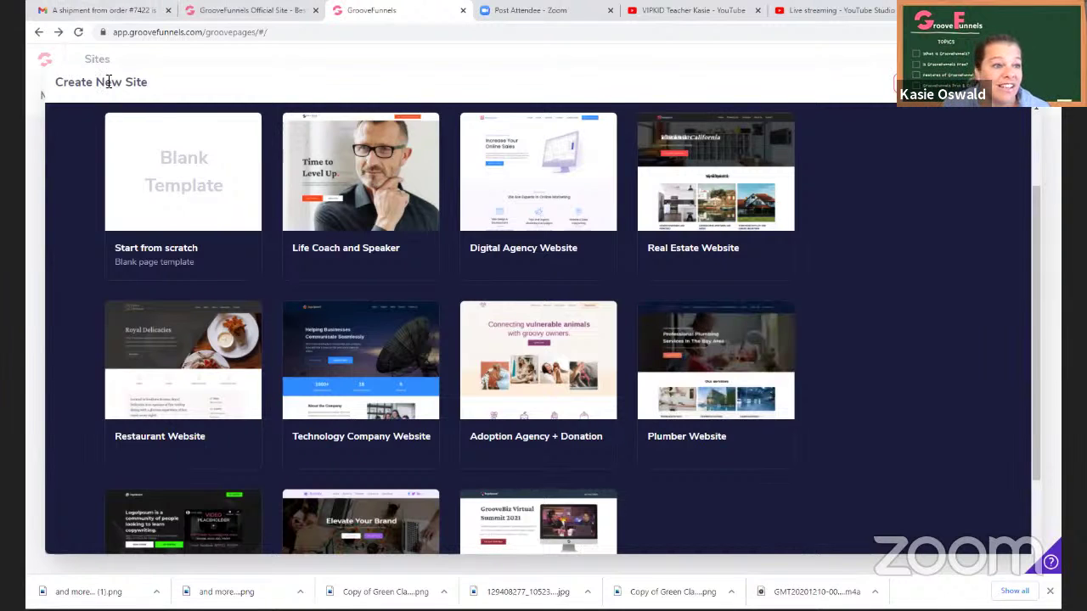
{"action": "scroll", "coordinate": [657, 331], "scroll_direction": "down", "scroll_amount": 2}
{"action": "scroll", "coordinate": [565, 379], "scroll_direction": "up", "scroll_amount": 2}
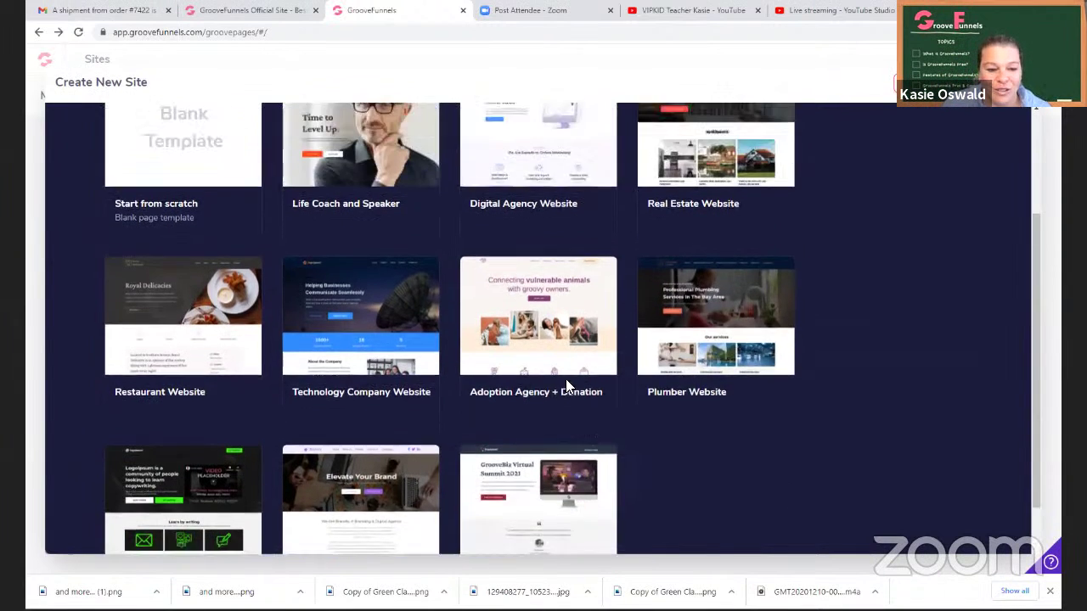
{"action": "scroll", "coordinate": [568, 379], "scroll_direction": "up", "scroll_amount": 2}
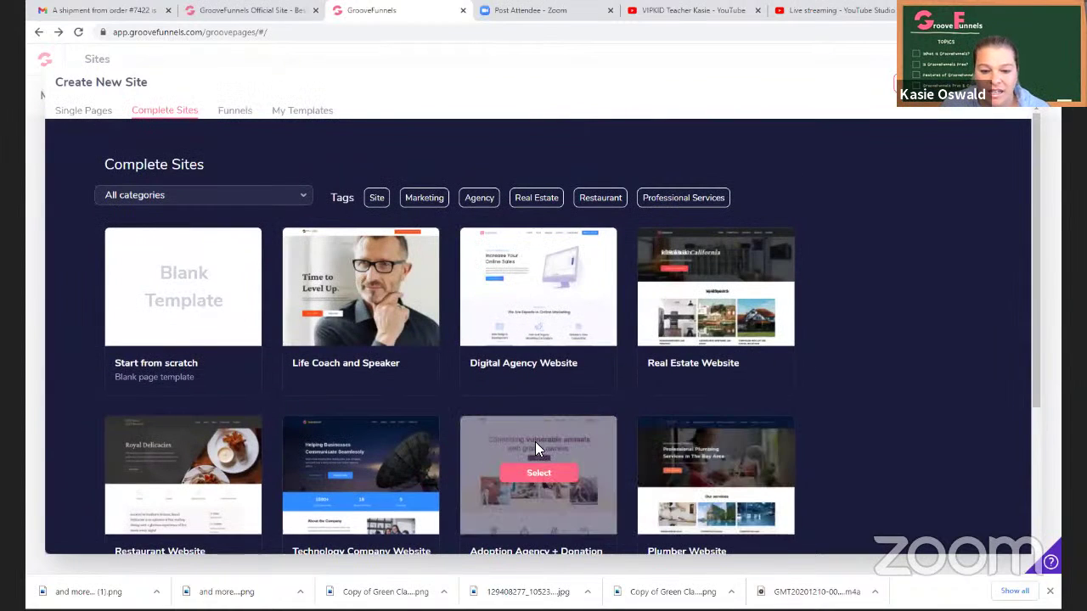
{"action": "left_click", "coordinate": [563, 476]}
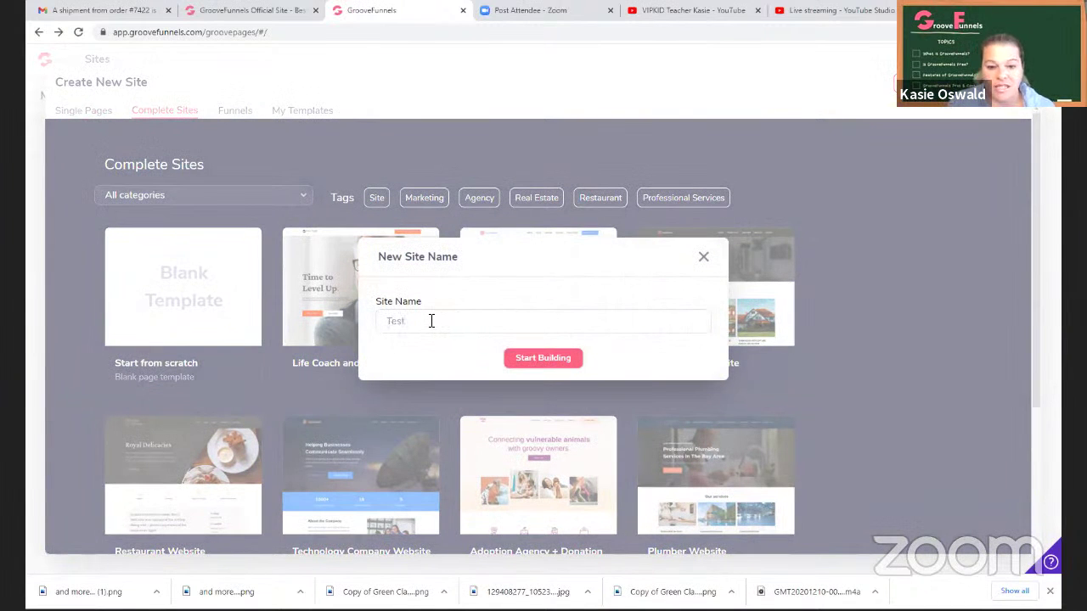
{"action": "left_click", "coordinate": [521, 358]}
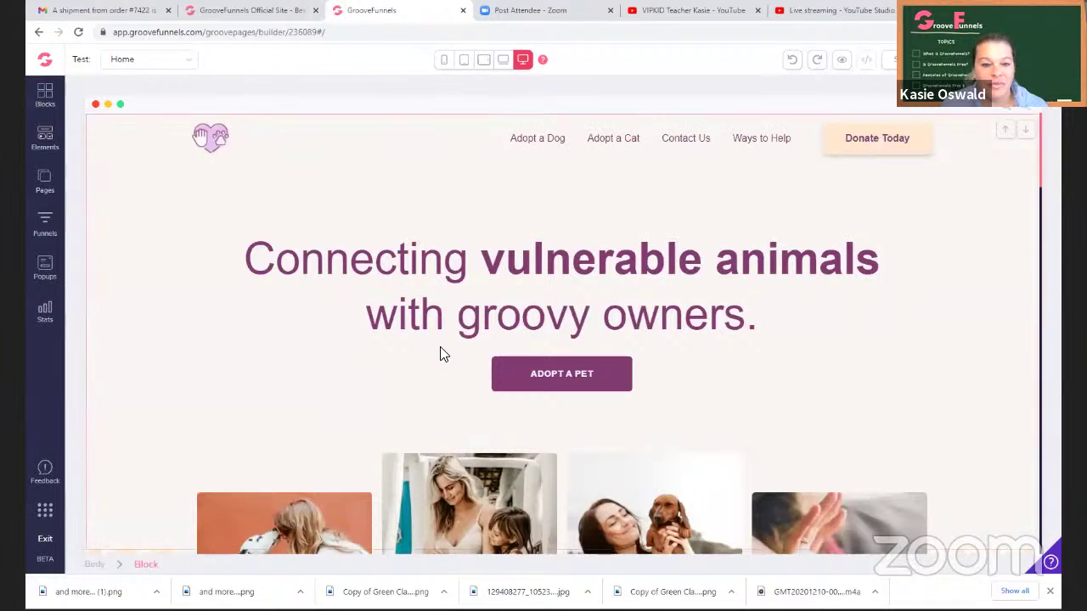
- Delete the word "owners." from the end of the home page headline and leave text editing
{"action": "left_click", "coordinate": [694, 329]}
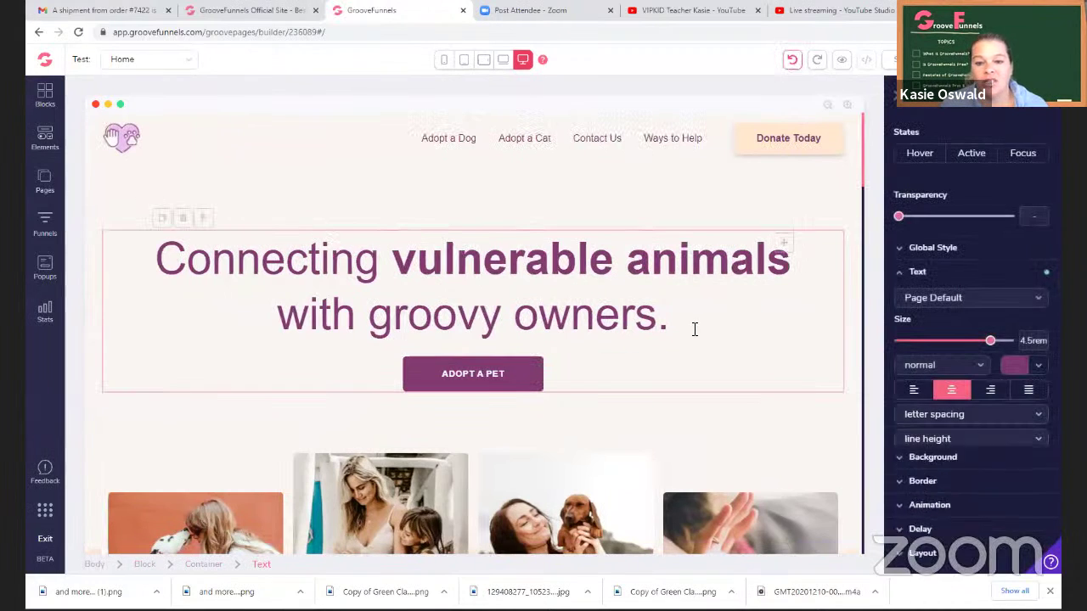
{"action": "left_click", "coordinate": [679, 328]}
{"action": "key", "text": "BackSpace"}
{"action": "key", "text": "BackSpace"}
{"action": "key", "text": "BackSpace"}
{"action": "key", "text": "BackSpace"}
{"action": "key", "text": "BackSpace"}
{"action": "key", "text": "BackSpace"}
{"action": "key", "text": "BackSpace"}
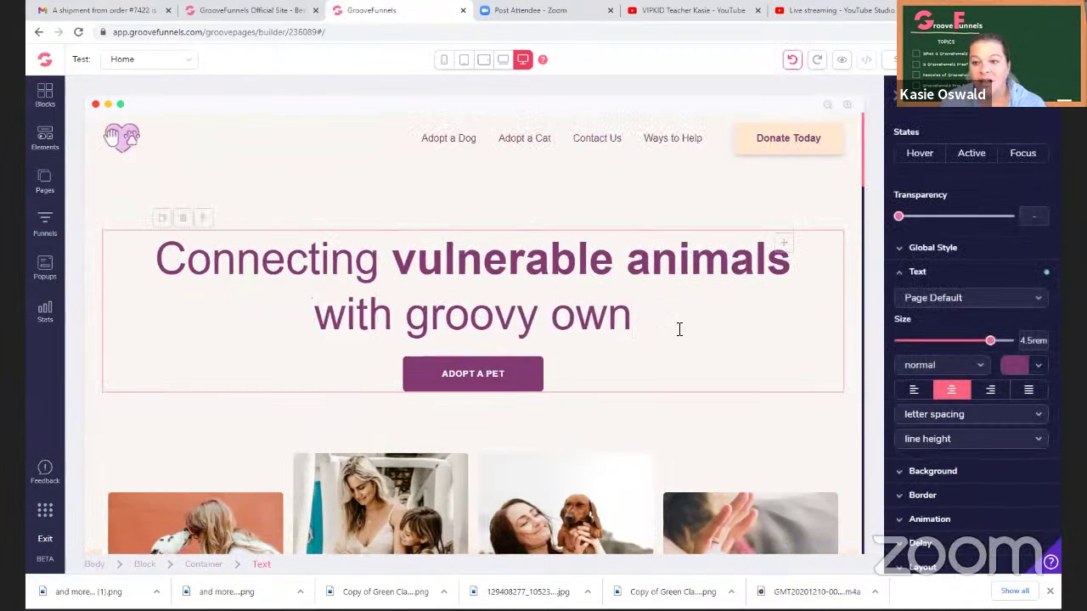
{"action": "scroll", "coordinate": [937, 406], "scroll_direction": "down", "scroll_amount": 2}
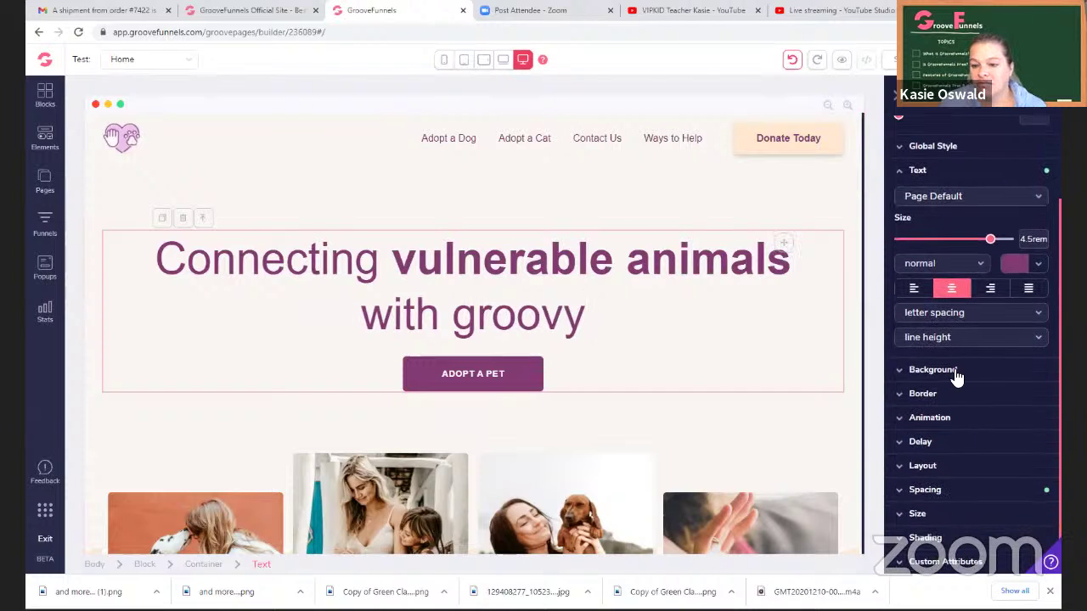
{"action": "key", "text": "ctrl+a"}
{"action": "left_click", "coordinate": [481, 400]}
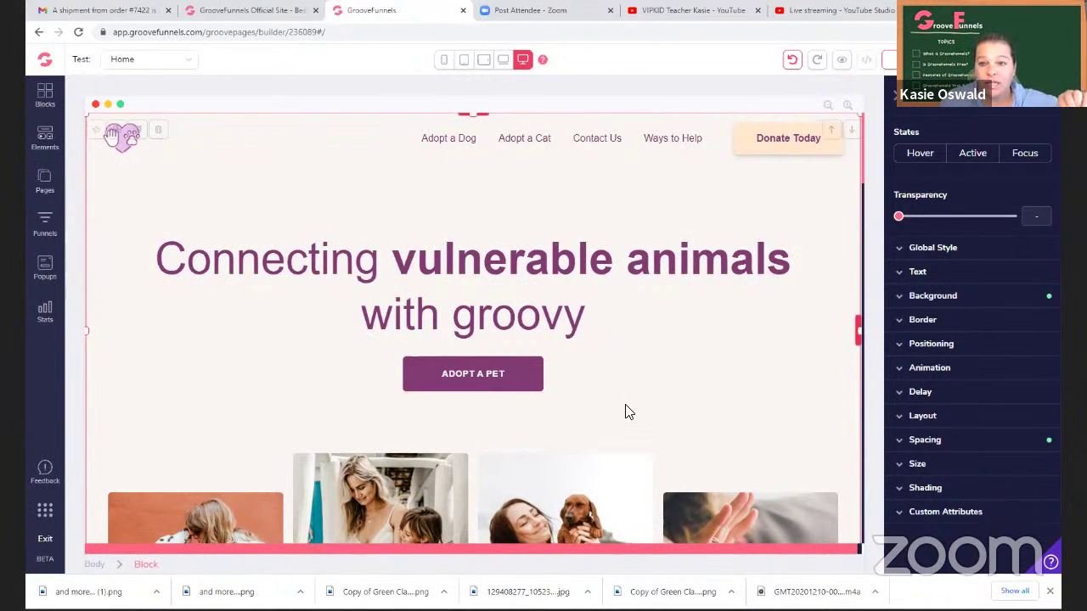
- Select each of the four adoption photos below the home page headline in turn to inspect them as editable images
{"action": "scroll", "coordinate": [626, 407], "scroll_direction": "down", "scroll_amount": 3}
{"action": "left_click", "coordinate": [404, 256]}
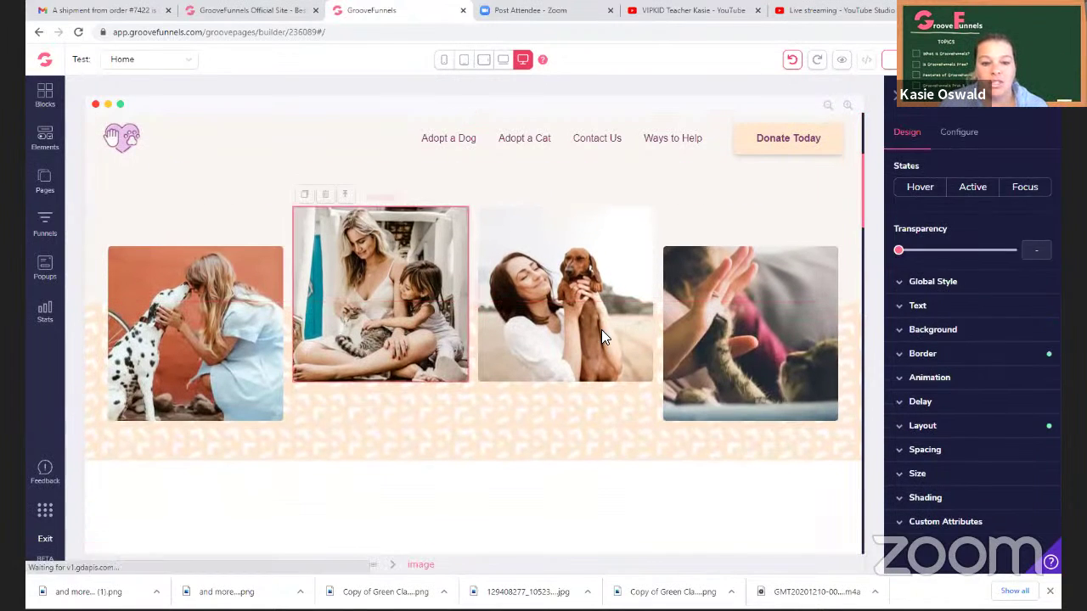
{"action": "left_click", "coordinate": [601, 329]}
{"action": "left_click", "coordinate": [732, 337]}
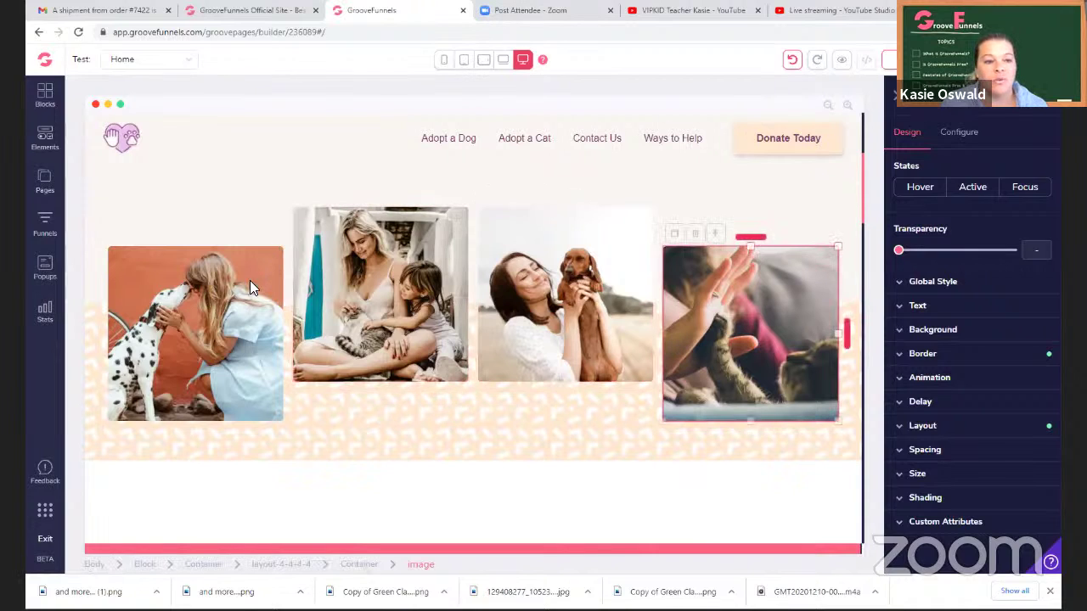
{"action": "left_click", "coordinate": [253, 280]}
{"action": "scroll", "coordinate": [337, 269], "scroll_direction": "up", "scroll_amount": 3}
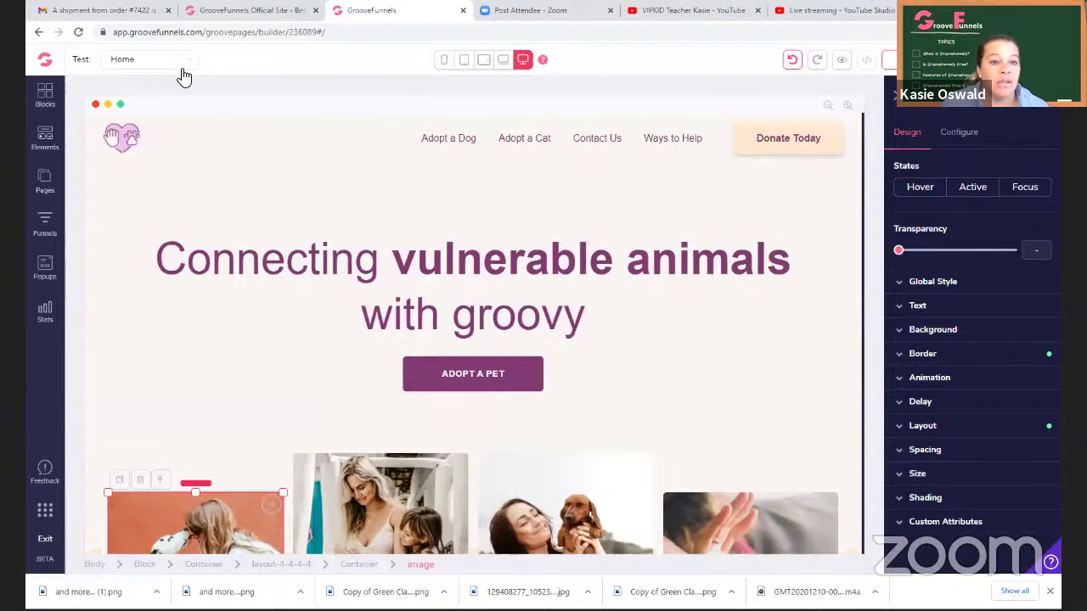
- Leave the Test site's builder, return to the account overview dashboard and open the list of Groove apps
{"action": "left_click", "coordinate": [38, 33]}
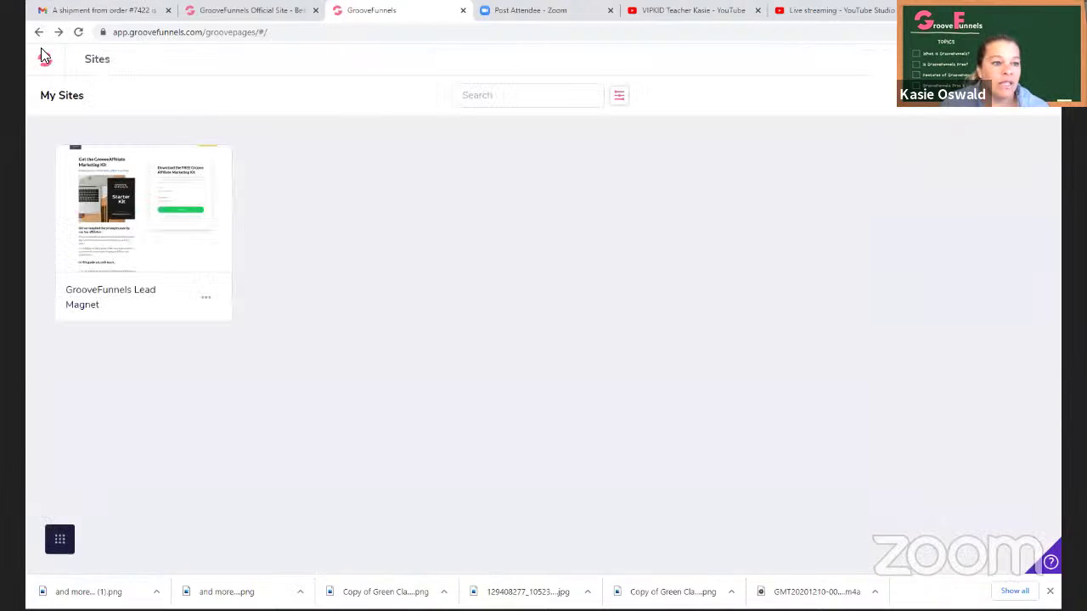
{"action": "left_click", "coordinate": [45, 61]}
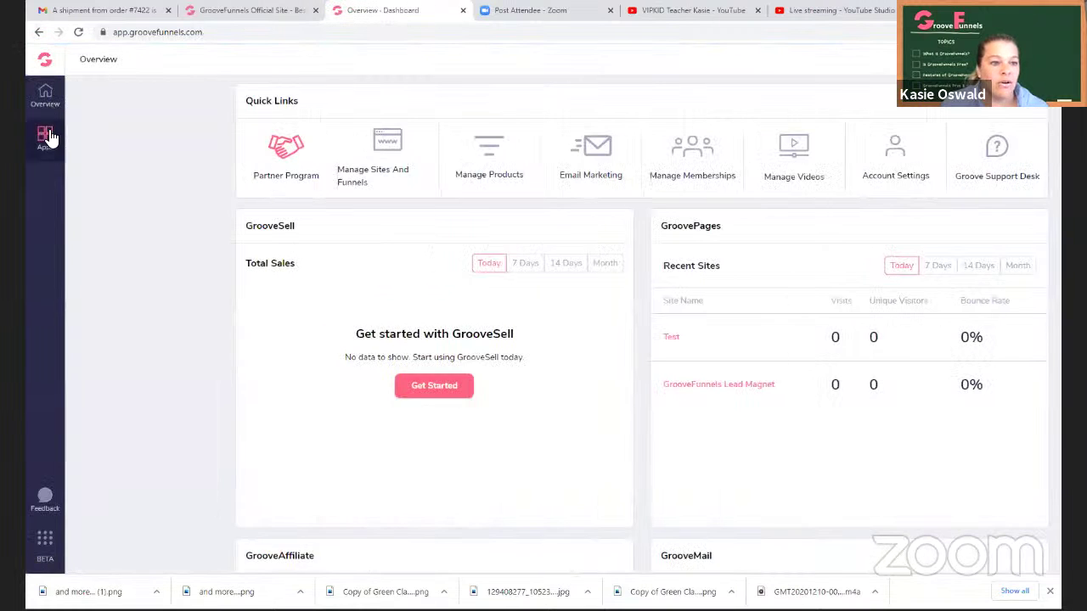
{"action": "left_click", "coordinate": [47, 136]}
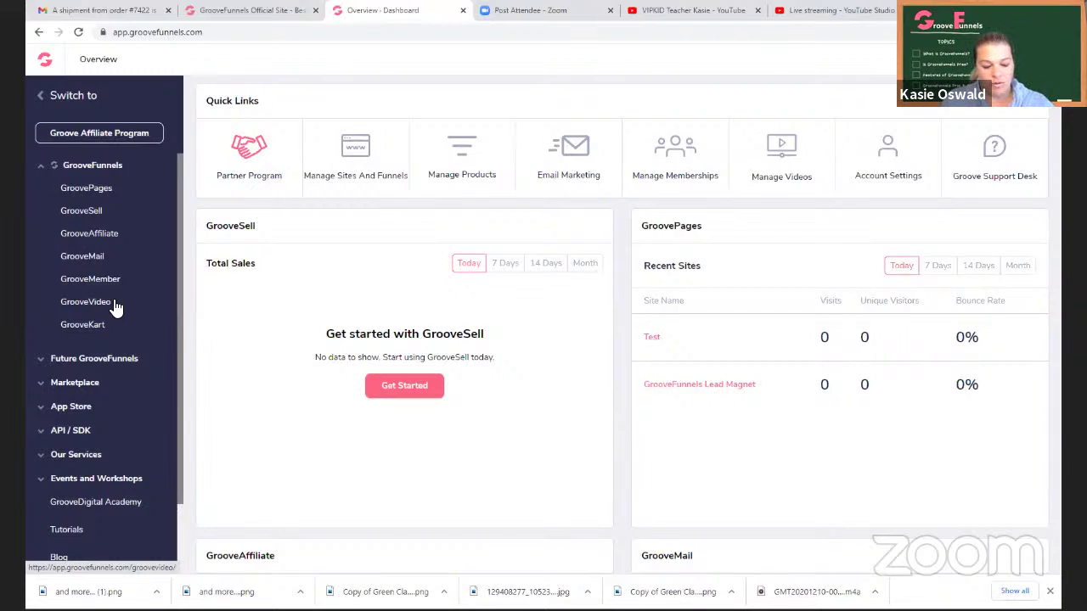
- Expand the Future GrooveFunnels, Marketplace, and Events and Workshops groups in turn to review their entries
{"action": "left_click", "coordinate": [97, 360]}
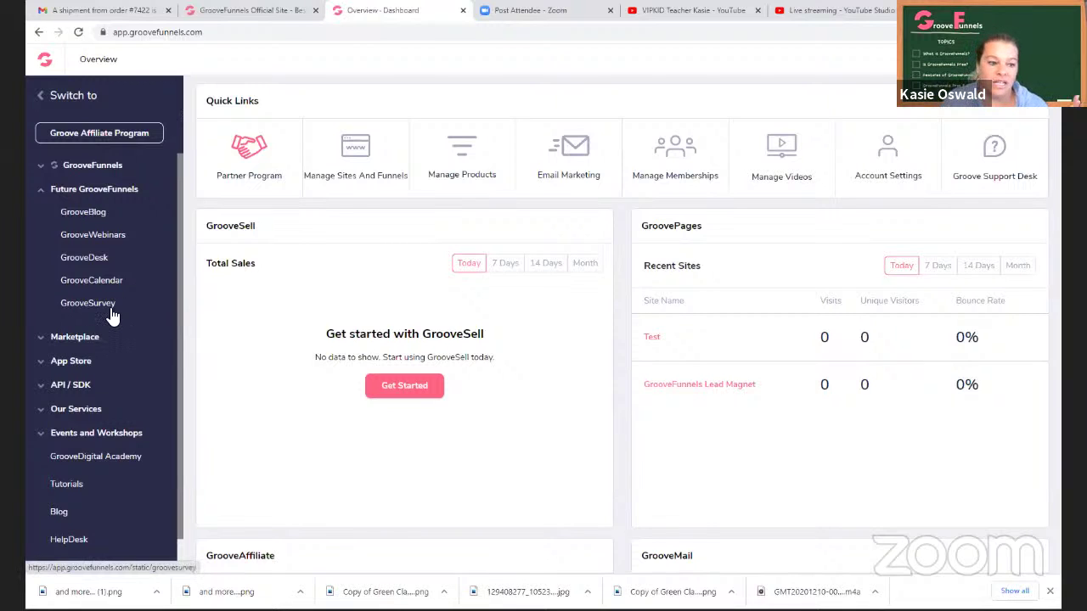
{"action": "left_click", "coordinate": [85, 338]}
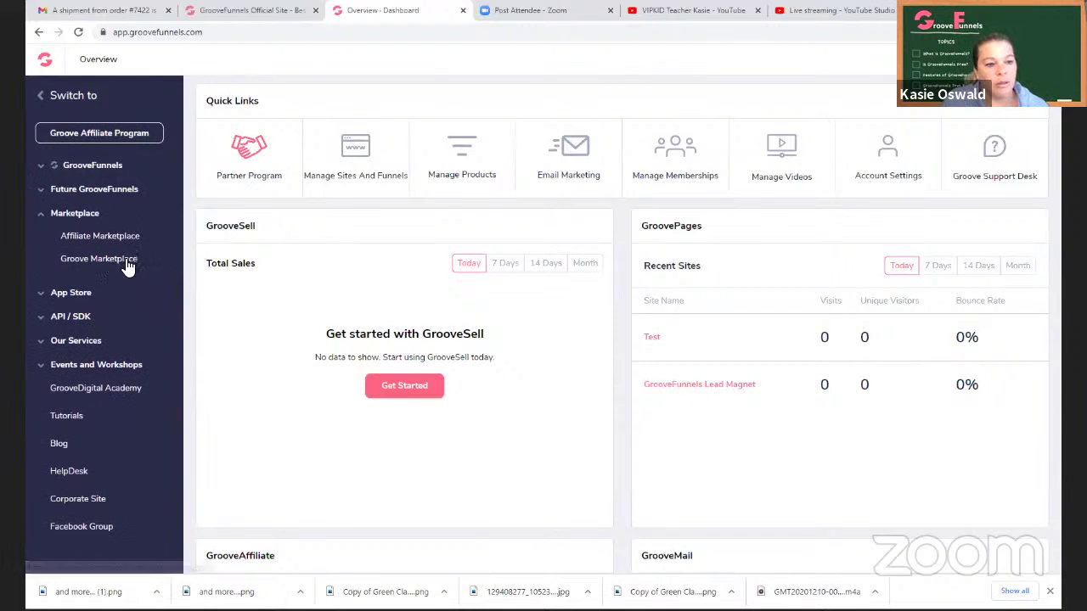
{"action": "left_click", "coordinate": [97, 367]}
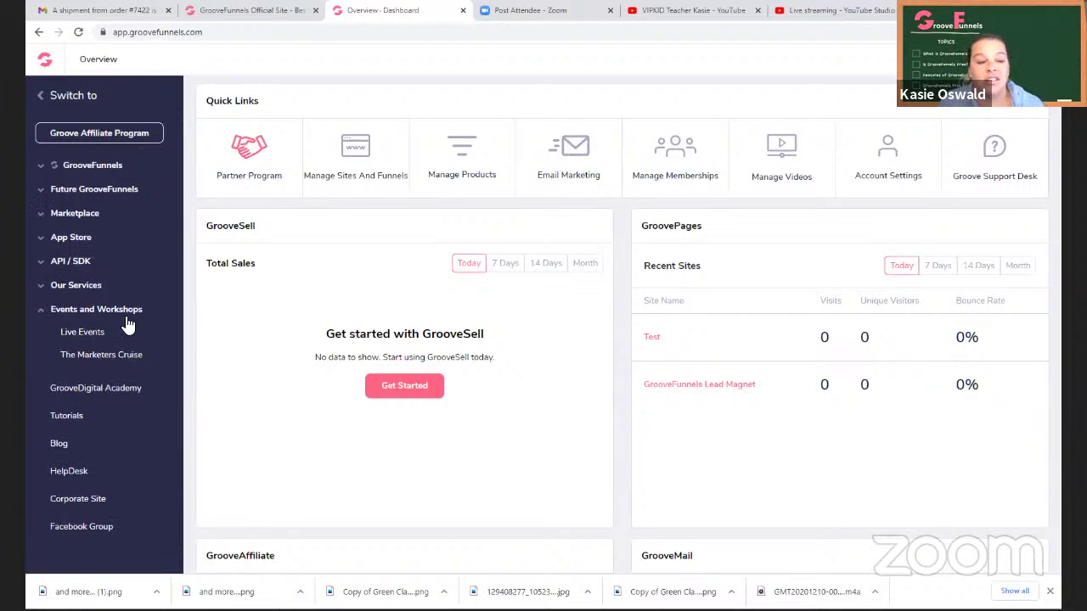
- Open the GrooveDigital Academy page and review its introduction and the Join, Live Webinars and Articles offers
{"action": "left_click", "coordinate": [111, 389]}
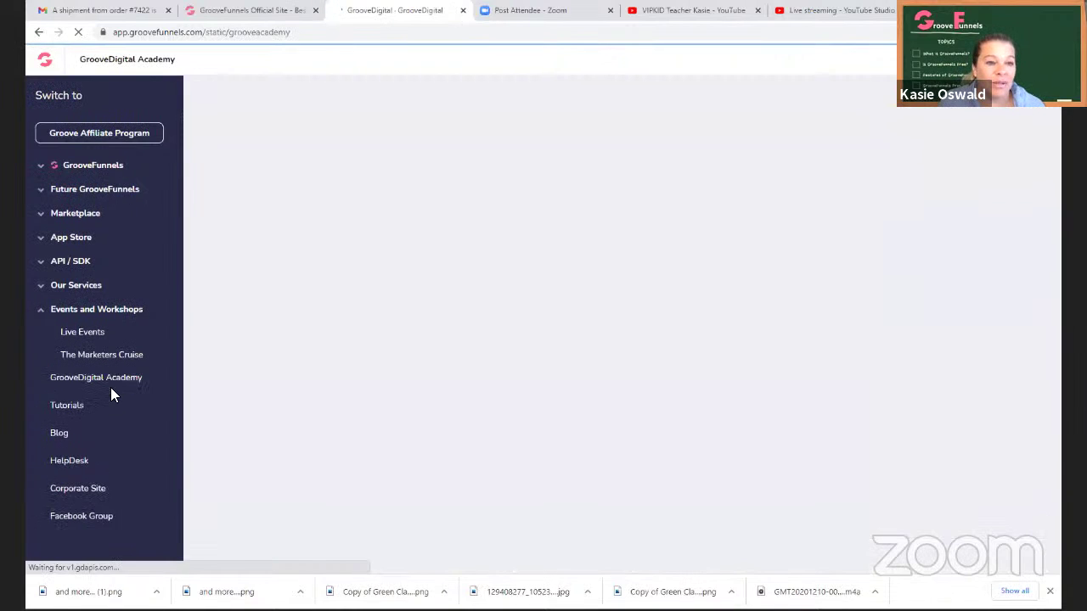
{"action": "scroll", "coordinate": [387, 270], "scroll_direction": "down", "scroll_amount": 3}
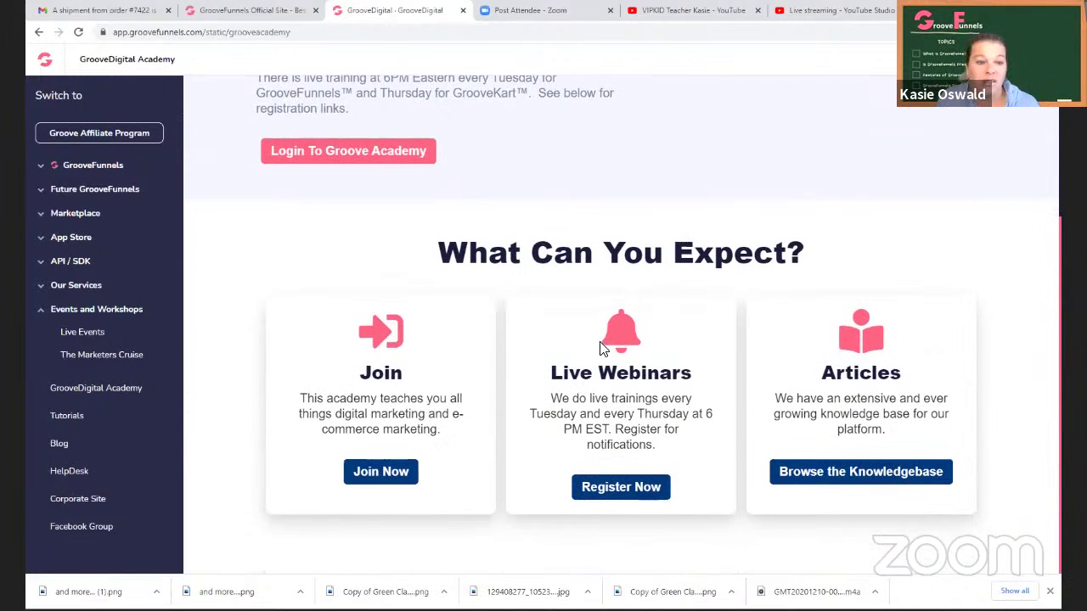
{"action": "scroll", "coordinate": [592, 337], "scroll_direction": "up", "scroll_amount": 3}
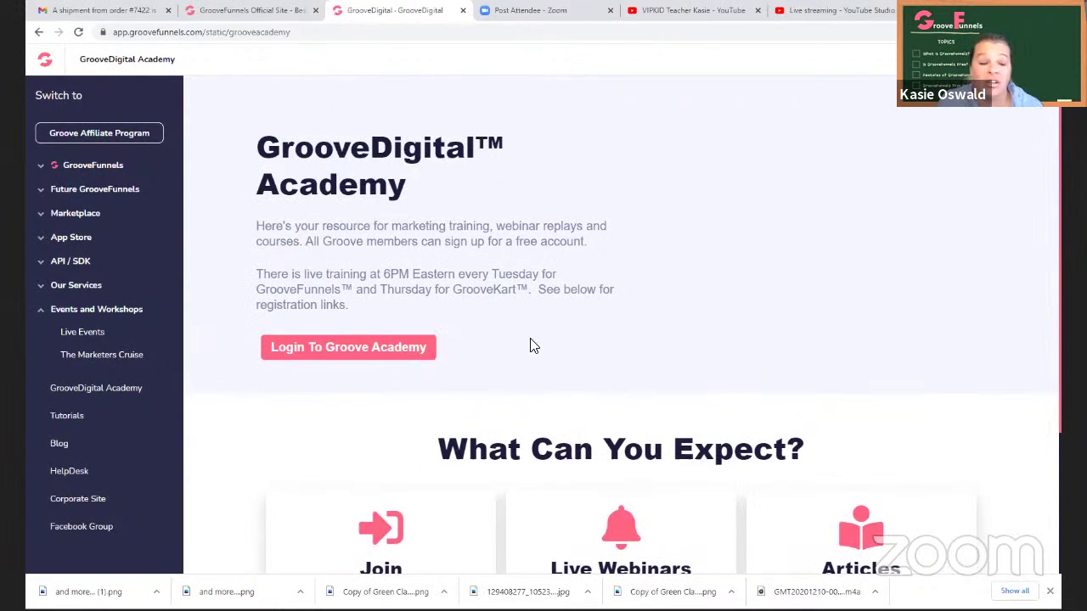